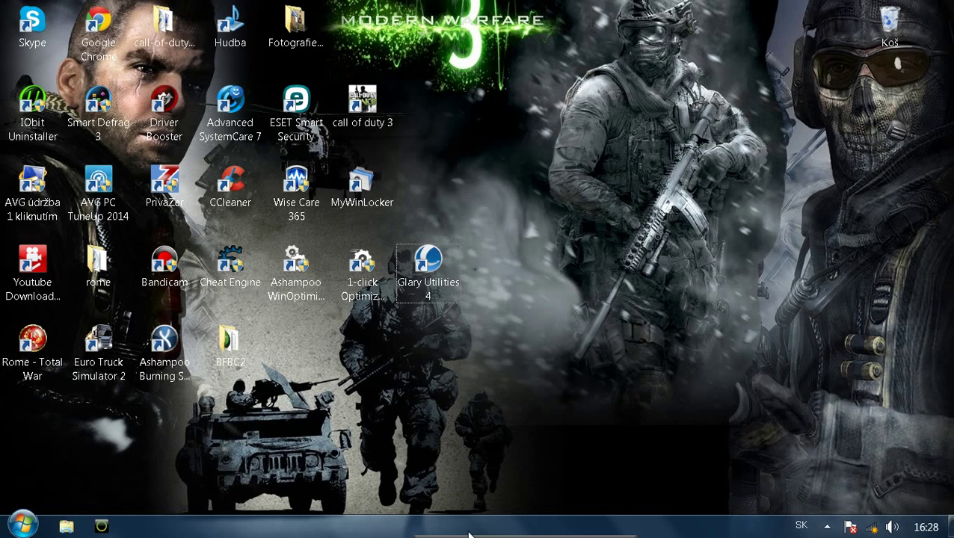
# Open the performance options from the computer's advanced system settings and move the dialog aside.
pyautogui.click(22, 526)
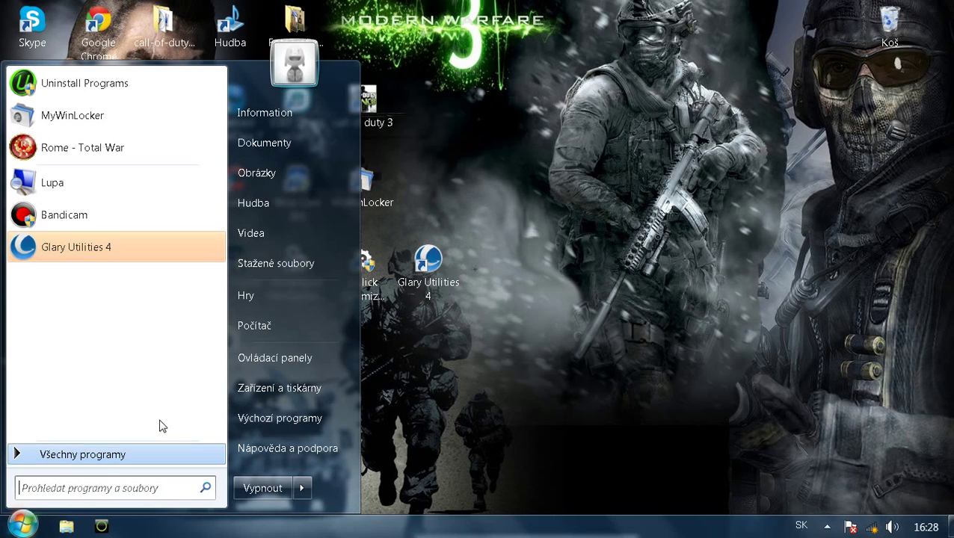
pyautogui.click(236, 330)
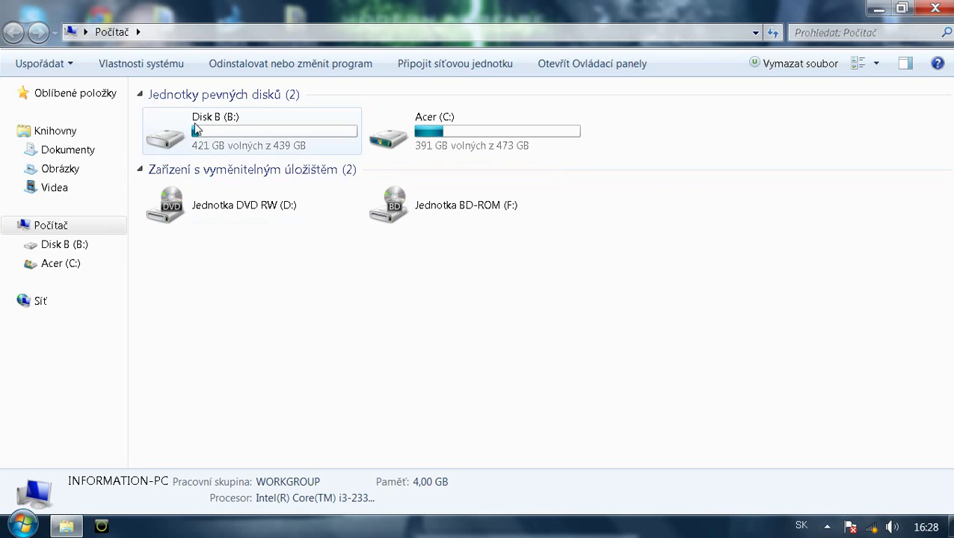
pyautogui.click(178, 63)
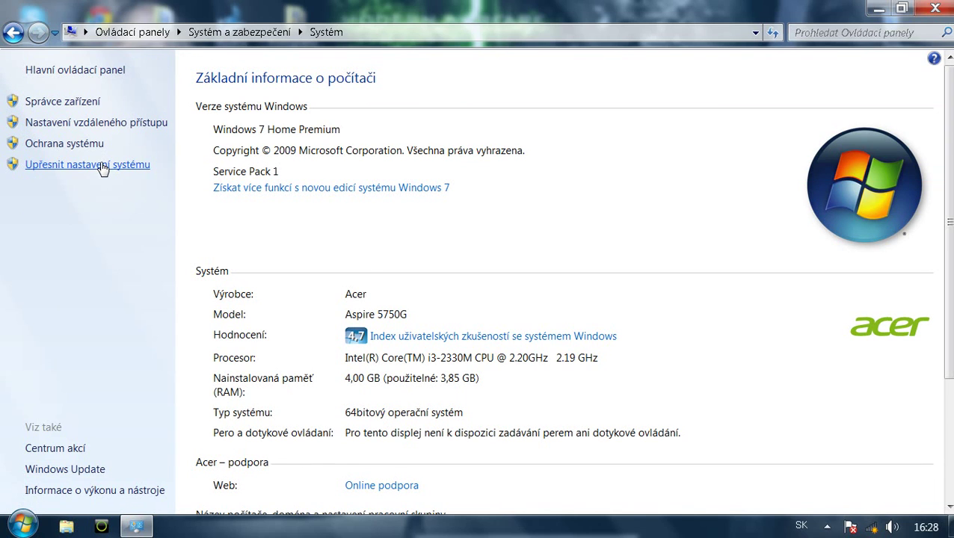
pyautogui.click(103, 165)
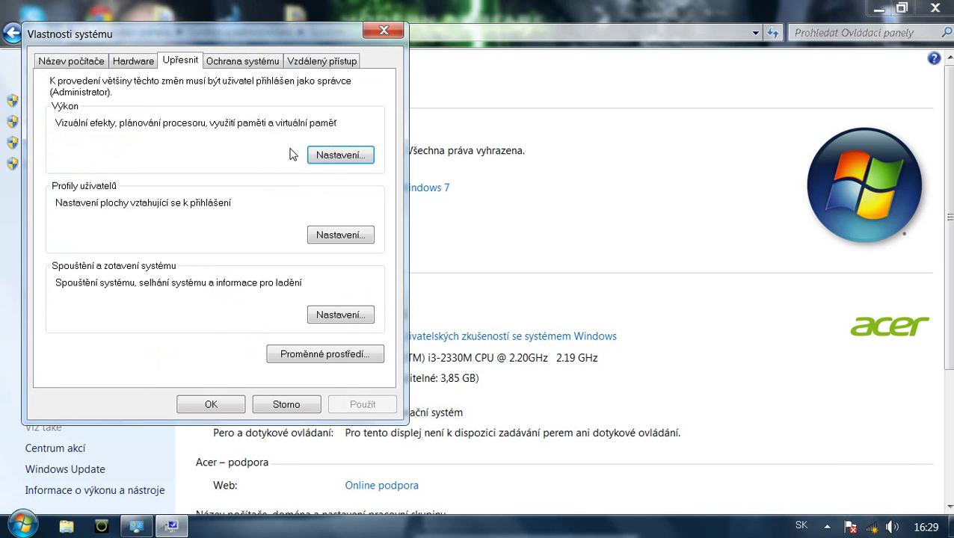
pyautogui.click(335, 158)
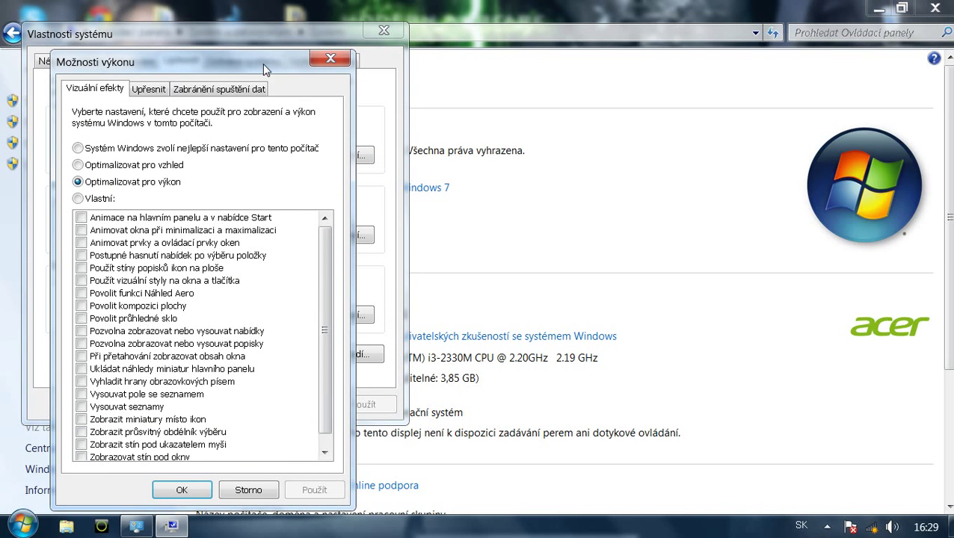
pyautogui.moveTo(263, 63); pyautogui.dragTo(328, 47)
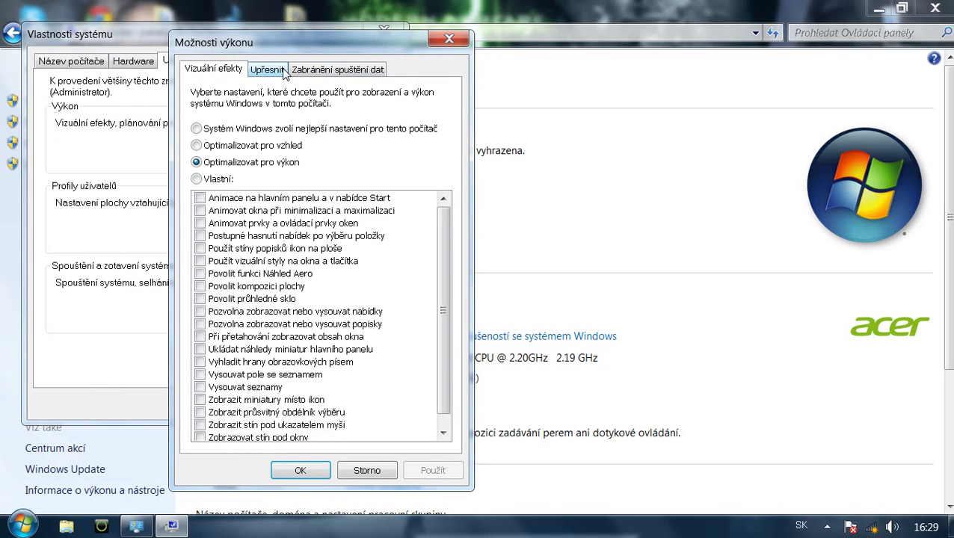
# Set the advanced processor scheduling option to optimize performance for programs (Programy).
pyautogui.click(284, 70)
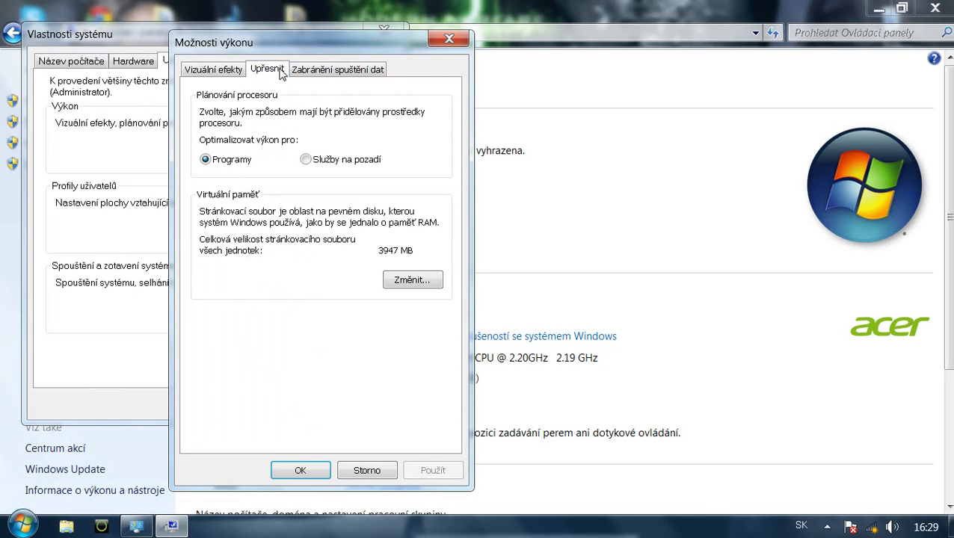
pyautogui.click(306, 159)
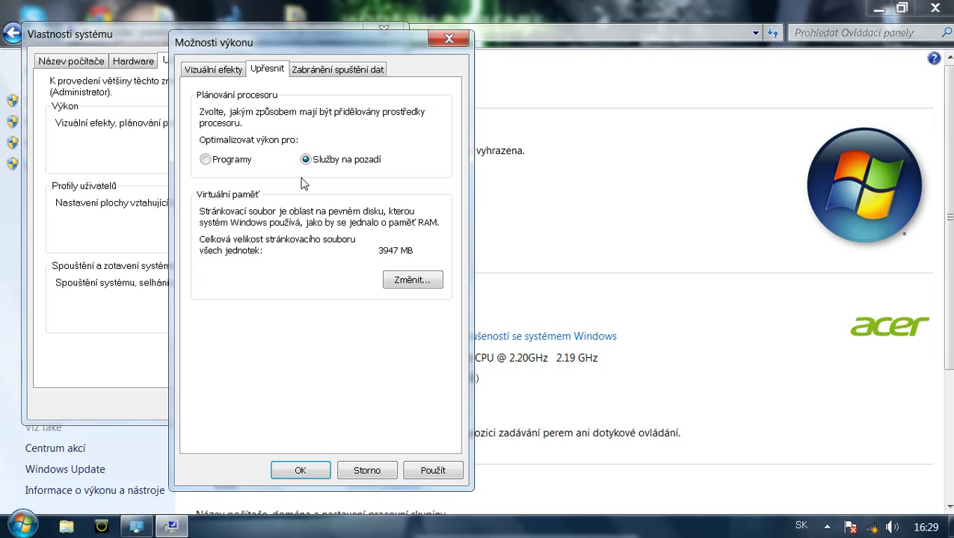
pyautogui.click(214, 161)
# In the virtual memory settings, turn off automatic paging file management for all drives.
pyautogui.click(408, 279)
pyautogui.click(208, 112)
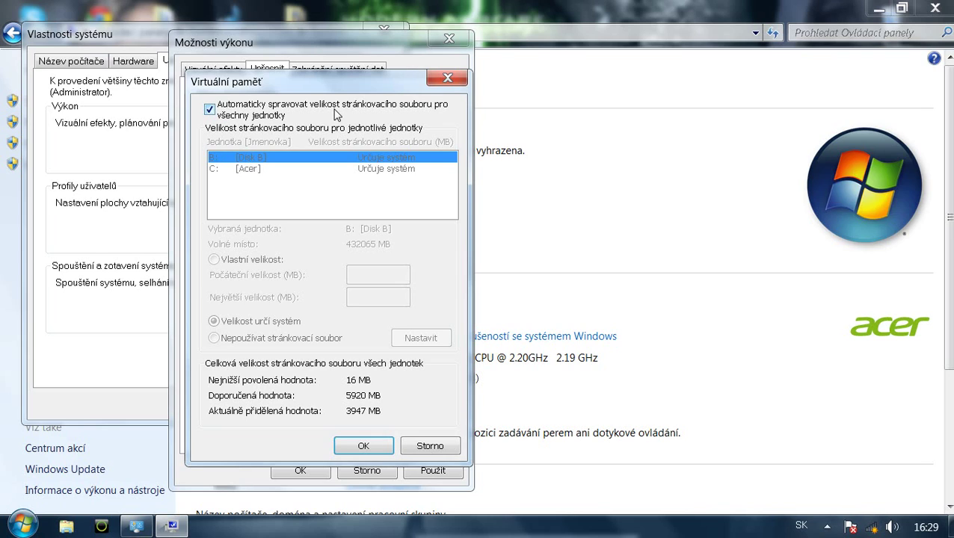
pyautogui.click(211, 111)
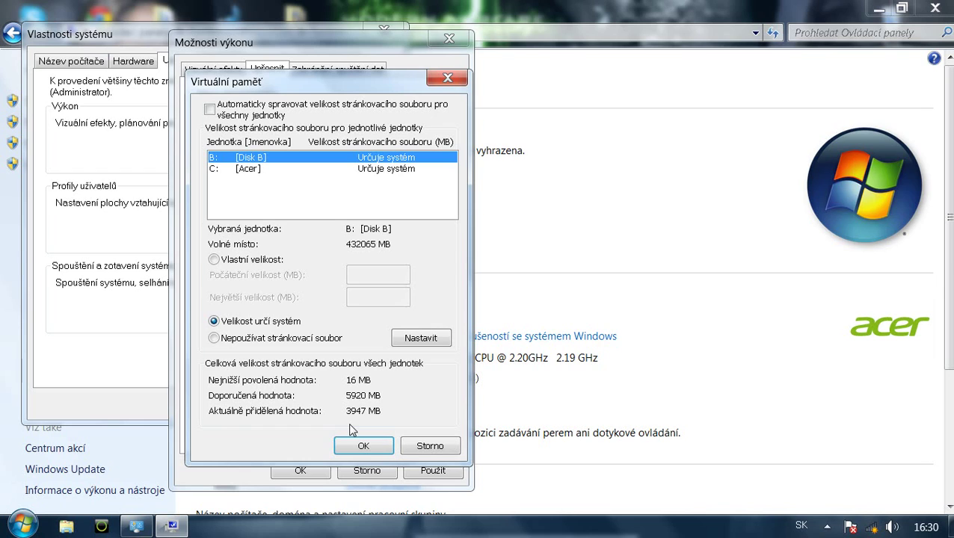
# Apply a system-managed paging file size (Velikost určí systém) to Disk B and close all the system settings windows.
pyautogui.click(215, 260)
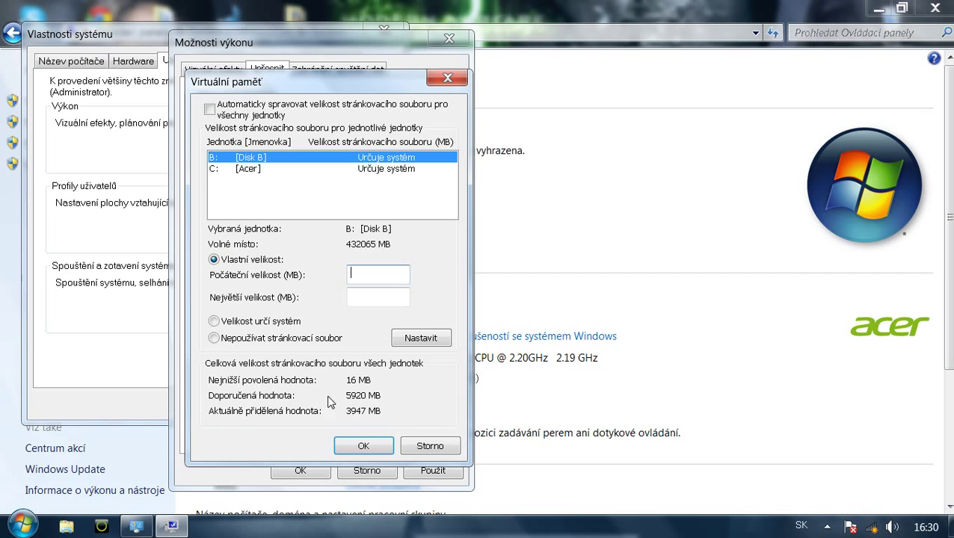
pyautogui.click(378, 296)
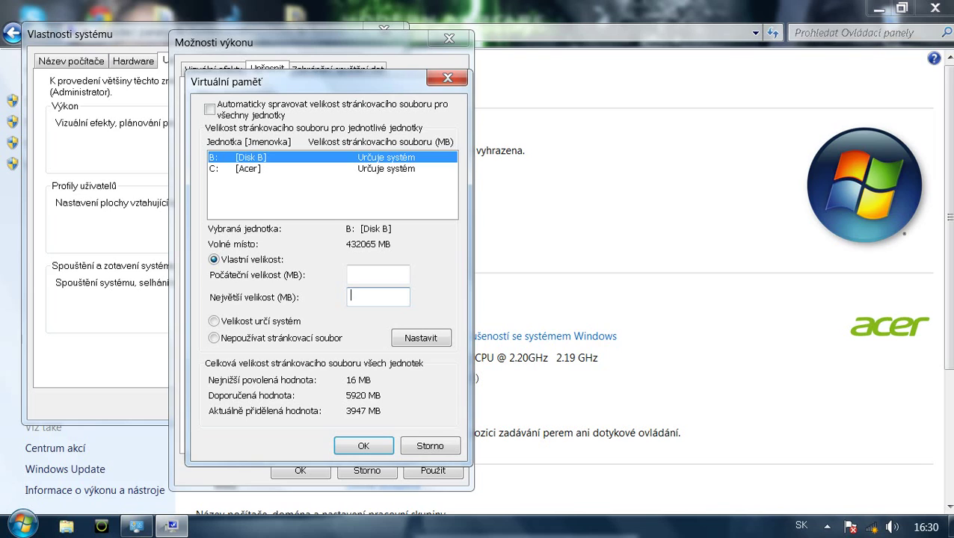
pyautogui.click(214, 321)
pyautogui.click(431, 342)
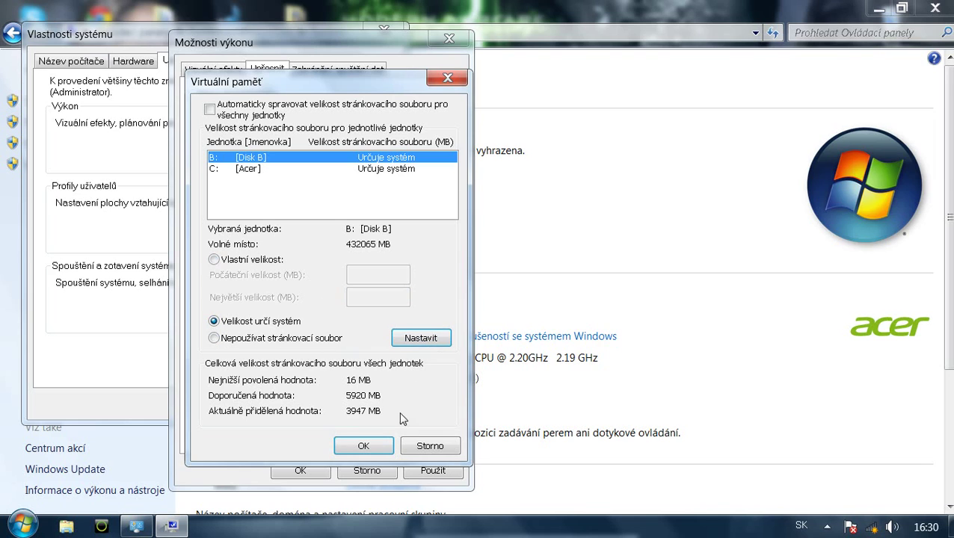
pyautogui.click(368, 444)
pyautogui.click(325, 477)
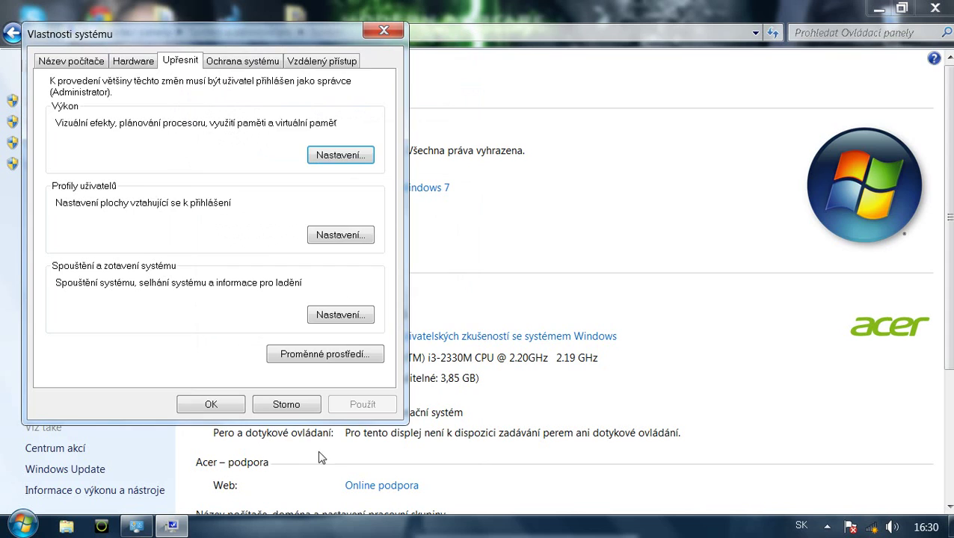
pyautogui.click(192, 402)
pyautogui.click(935, 8)
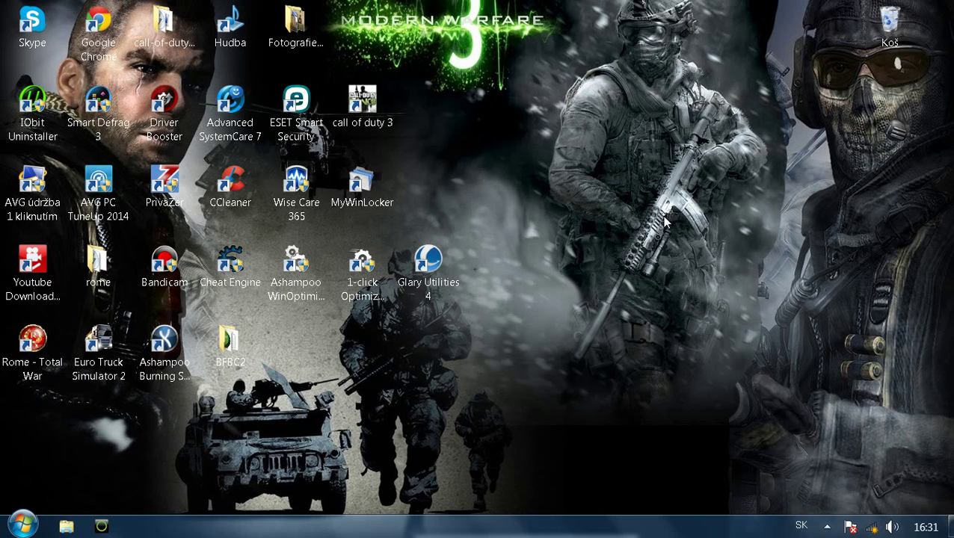
# Launch msconfig and open the advanced boot options for the Windows 7 entry.
pyautogui.click(23, 526)
pyautogui.write('msconfig')
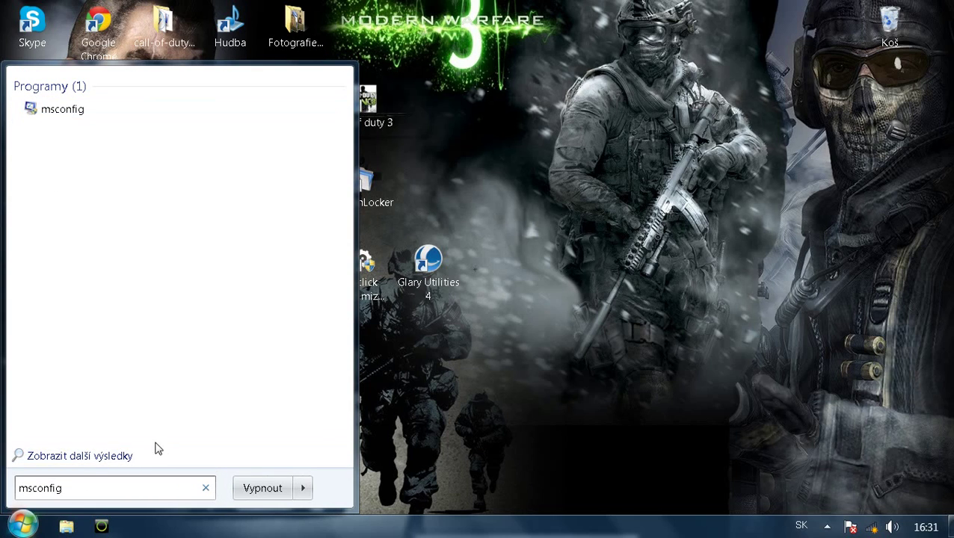
pyautogui.click(167, 114)
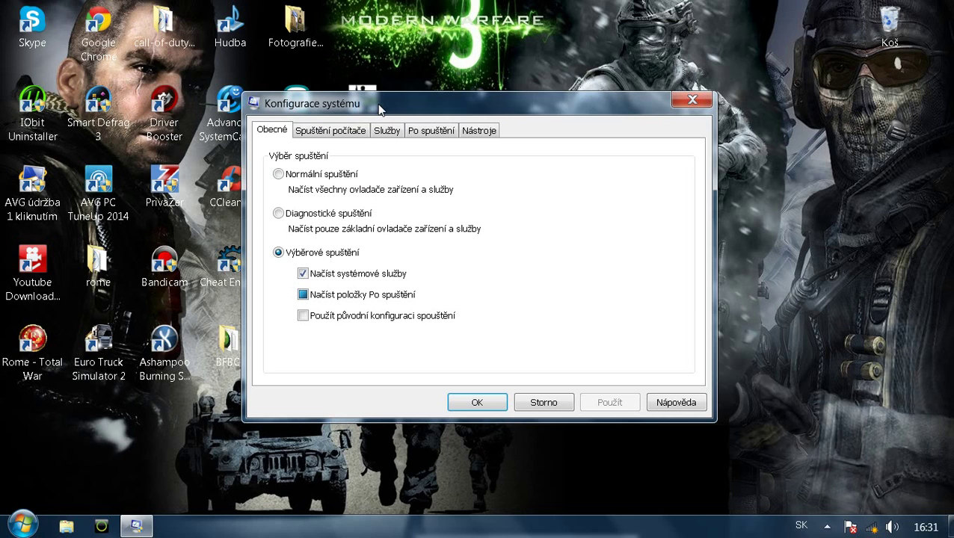
pyautogui.click(357, 131)
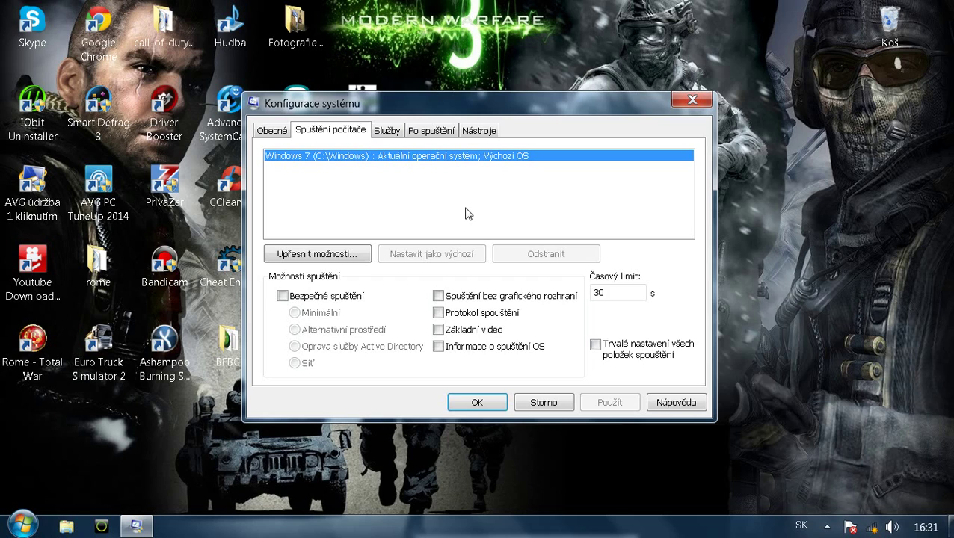
pyautogui.click(361, 254)
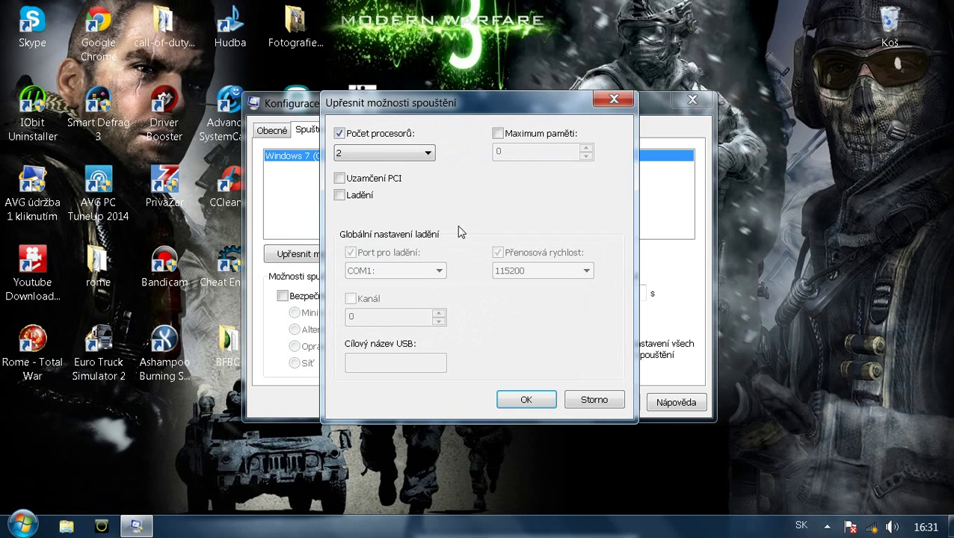
# Try a processor count of 1 in the advanced boot options, switching the processor limit off and on again.
pyautogui.click(382, 153)
pyautogui.click(384, 169)
pyautogui.click(359, 135)
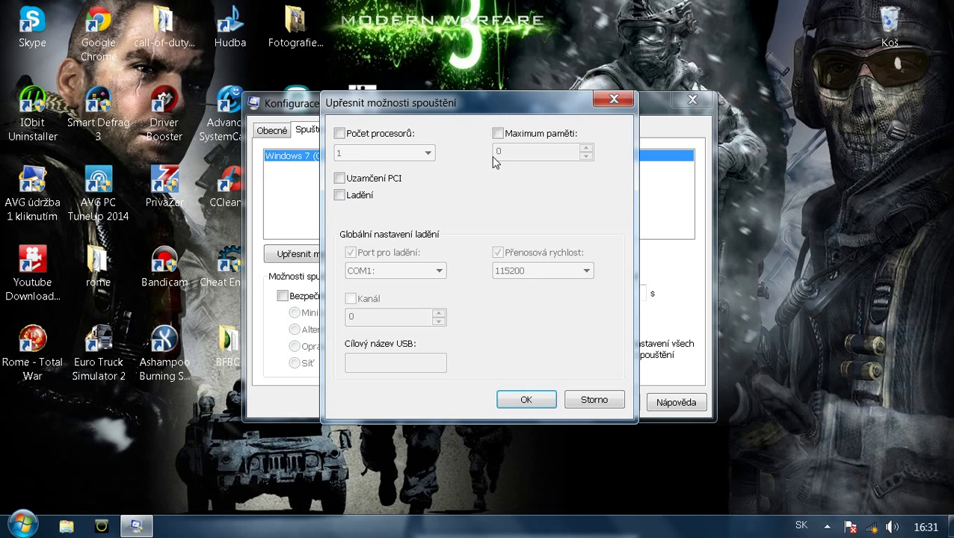
pyautogui.click(352, 134)
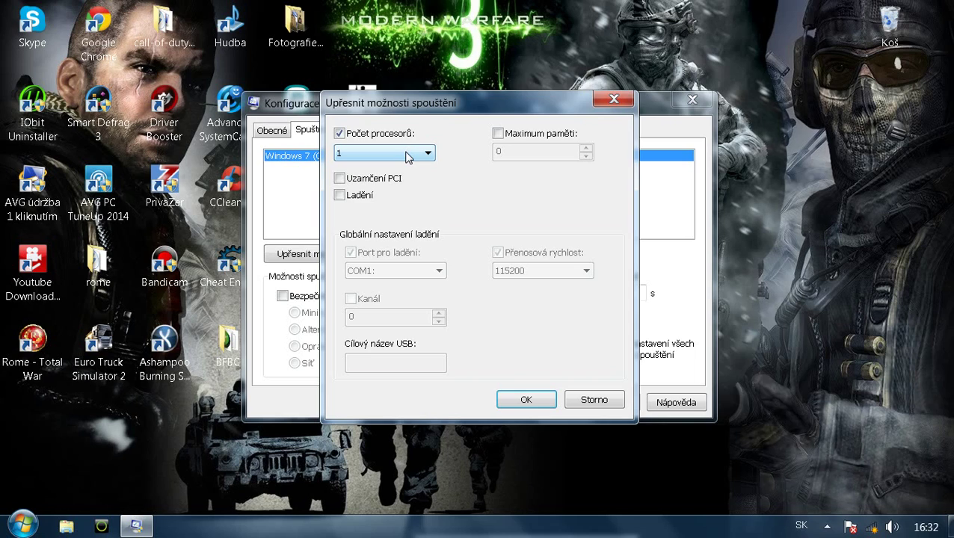
pyautogui.click(779, 214)
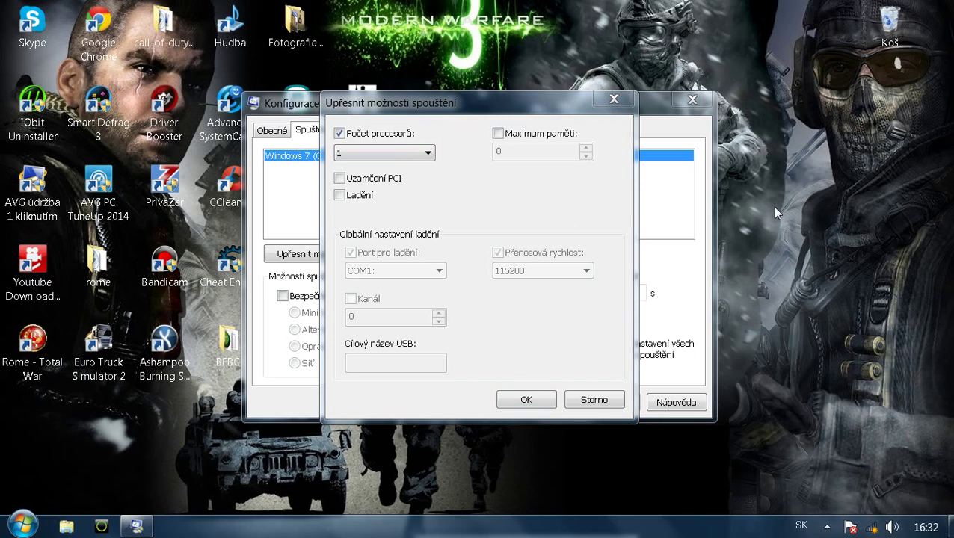
# Examine the processor usage history graphs on Task Manager's performance page to determine the number of processors.
pyautogui.hotkey('ctrl', 'shift', 'Escape')
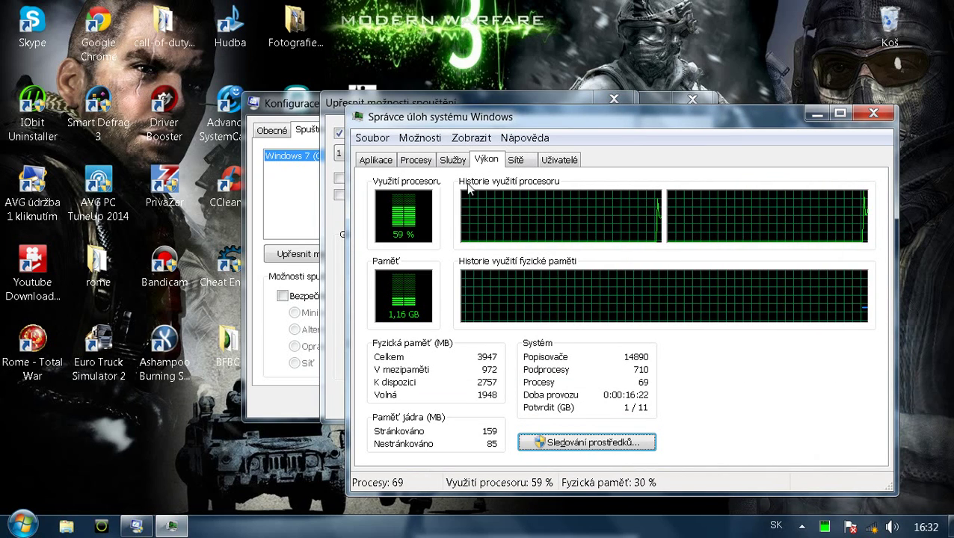
pyautogui.click(376, 161)
pyautogui.click(488, 160)
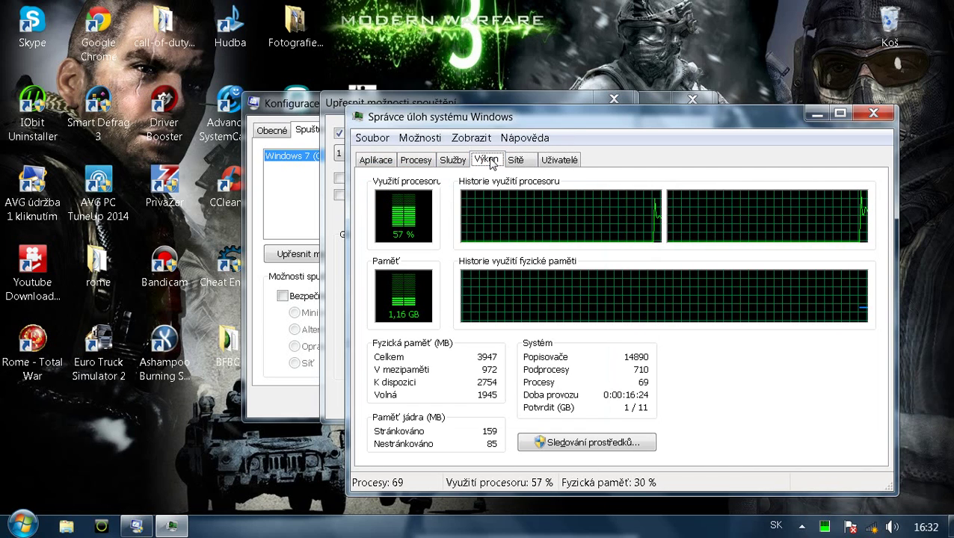
pyautogui.click(864, 114)
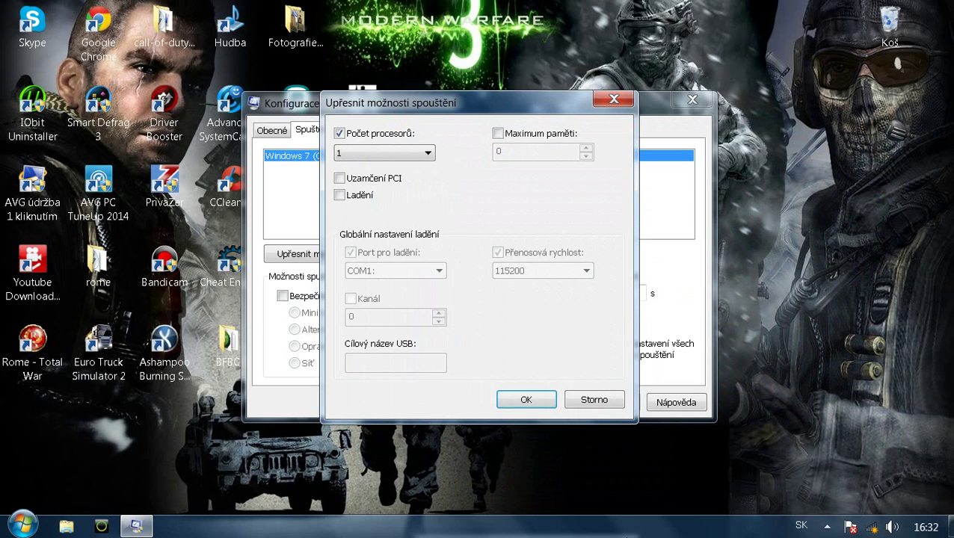
pyautogui.rightClick(650, 532)
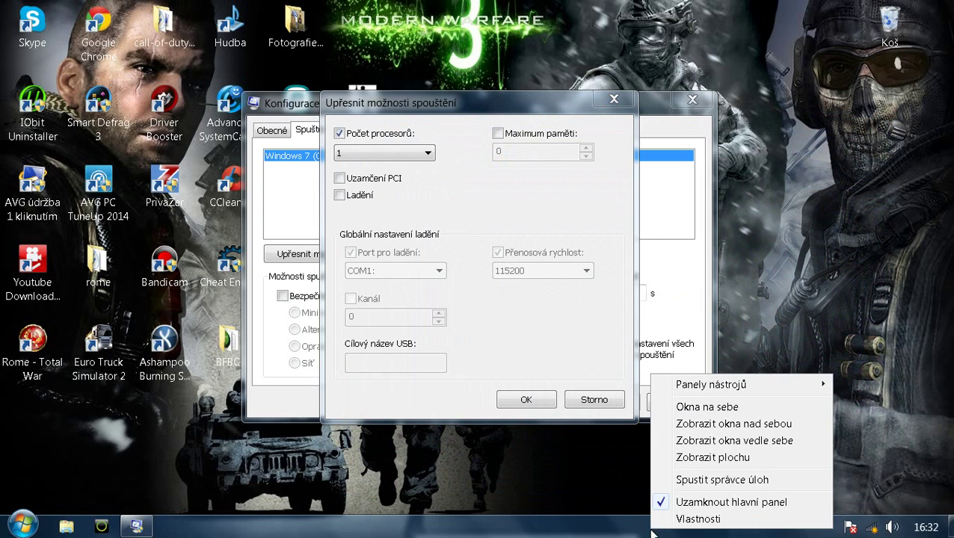
pyautogui.click(678, 480)
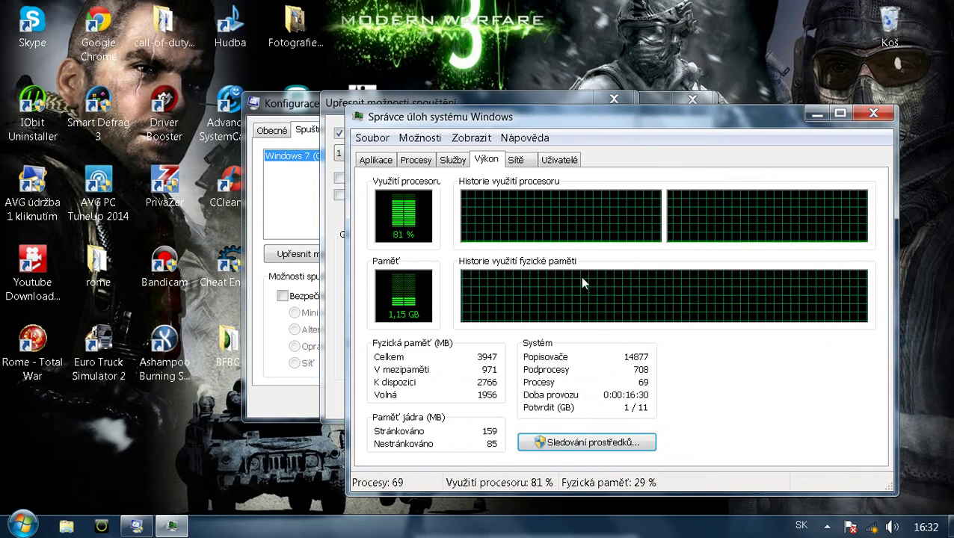
pyautogui.click(840, 114)
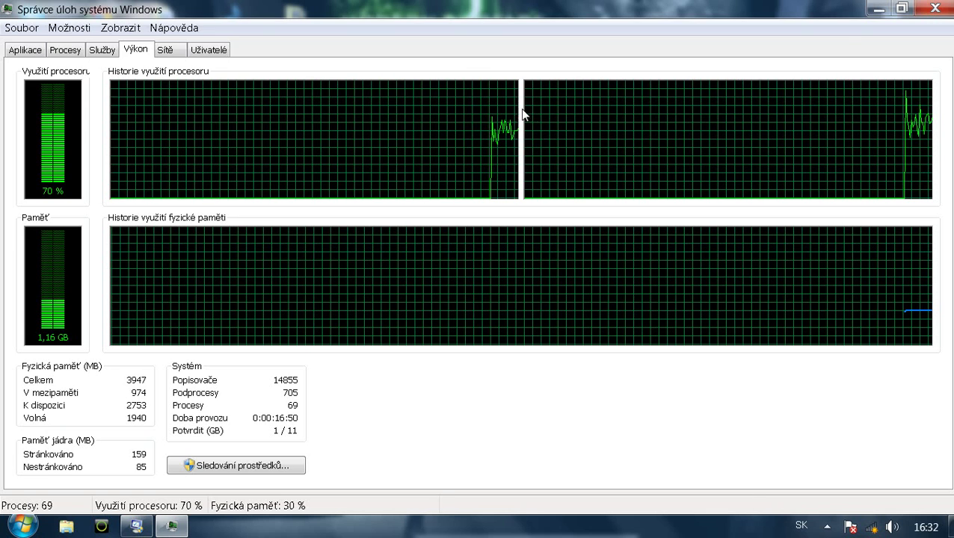
pyautogui.click(936, 8)
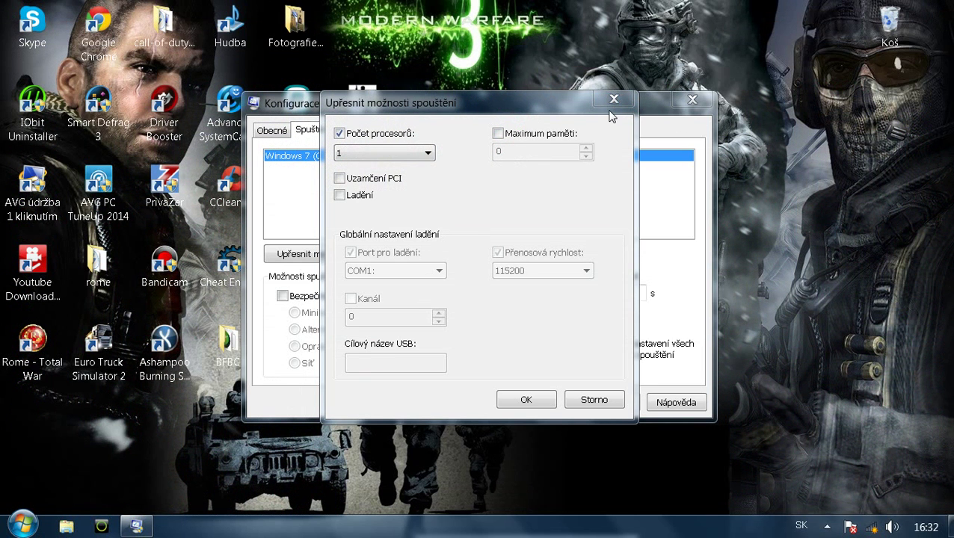
# Set the number of boot processors to 2, apply the configuration, and exit without restarting.
pyautogui.click(404, 157)
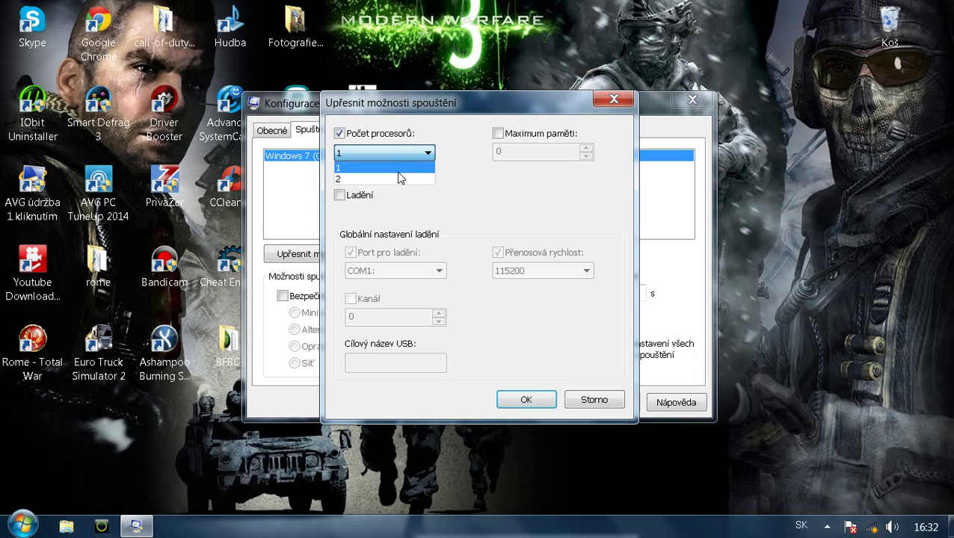
pyautogui.click(399, 180)
pyautogui.click(528, 400)
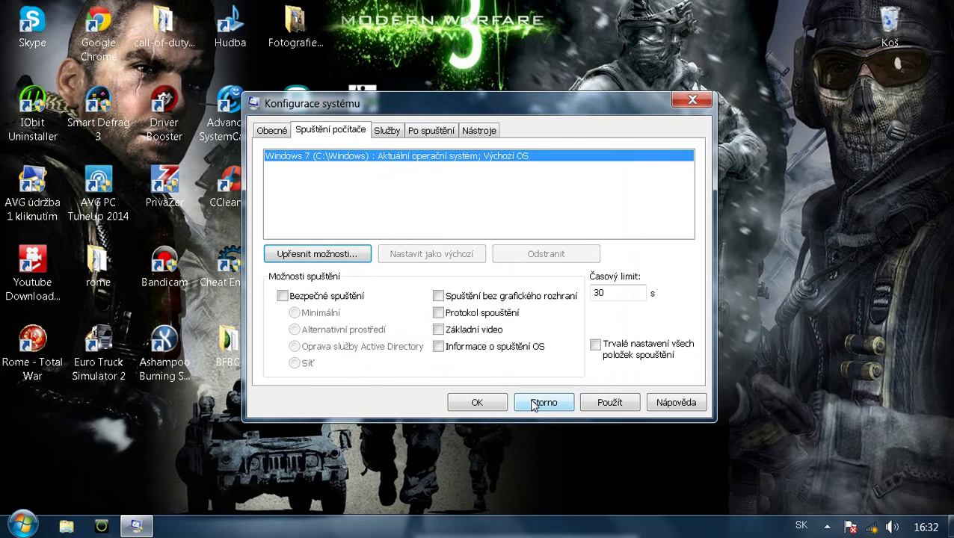
pyautogui.click(611, 404)
pyautogui.click(493, 402)
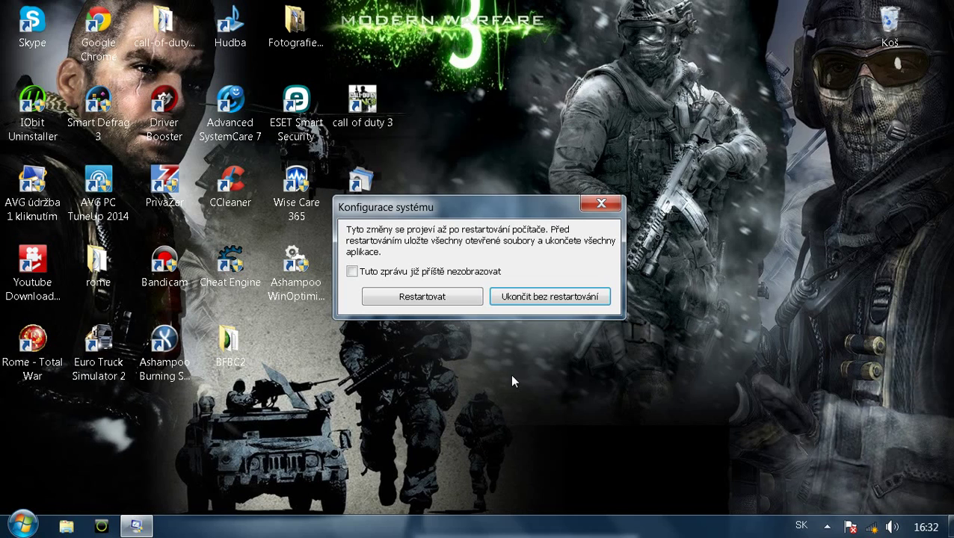
pyautogui.click(511, 297)
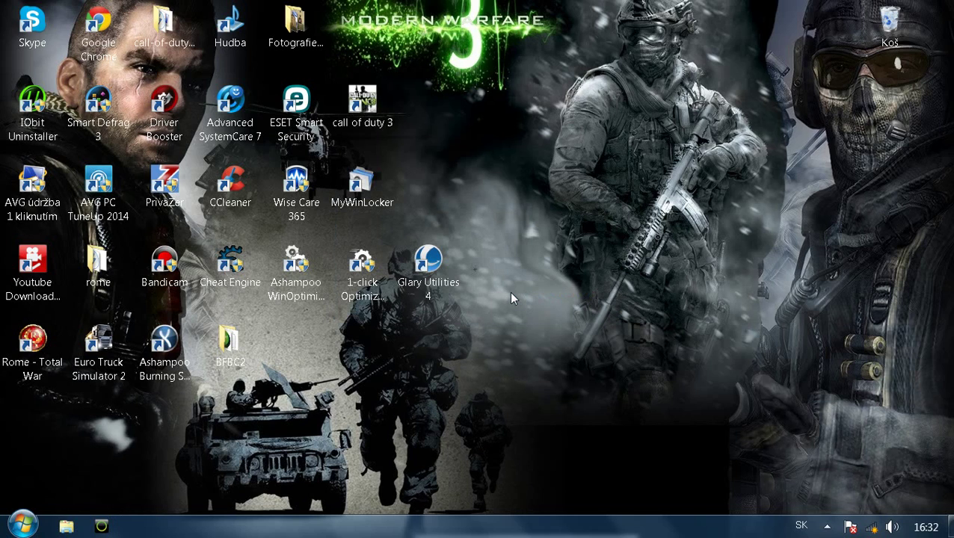